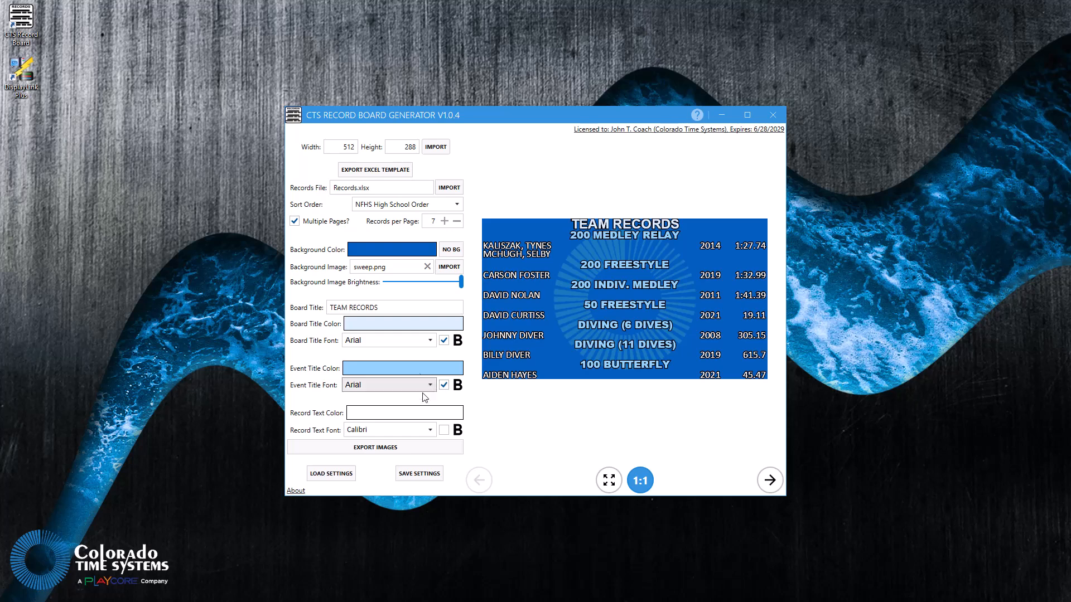
click(444, 430)
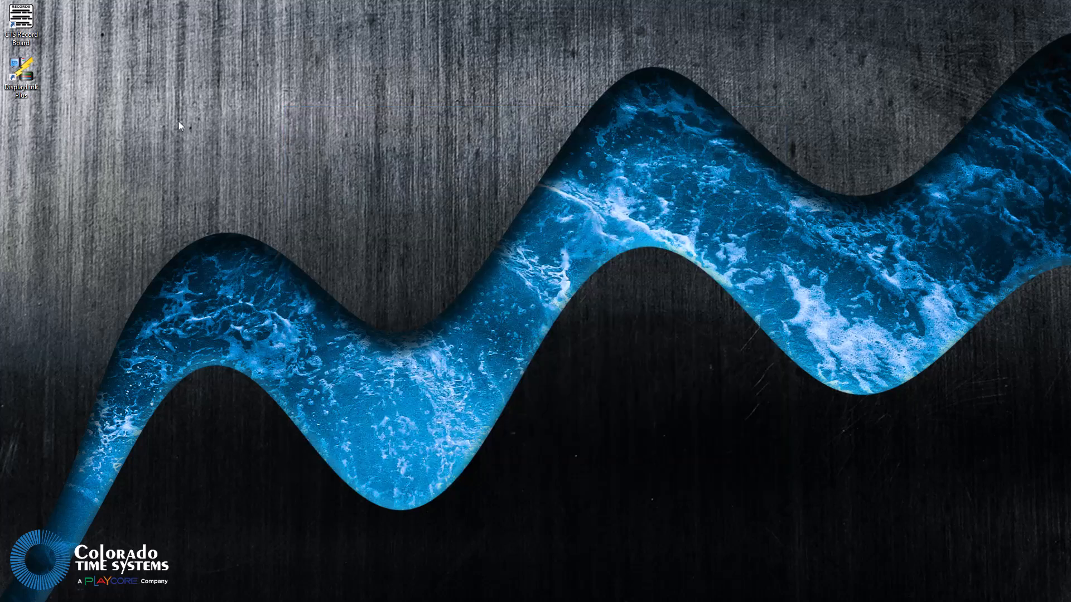
- Launch the CTS Record Board generator and set the board size to 550 wide by 225 high
double_click(19, 23)
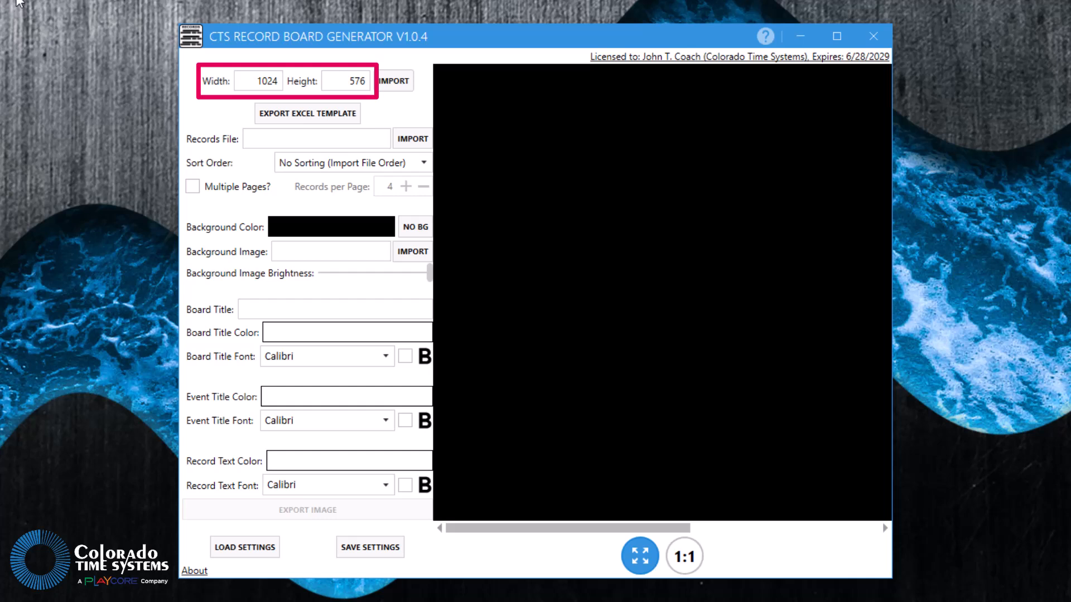
double_click(263, 80)
text(550)
key(Tab)
text(225)
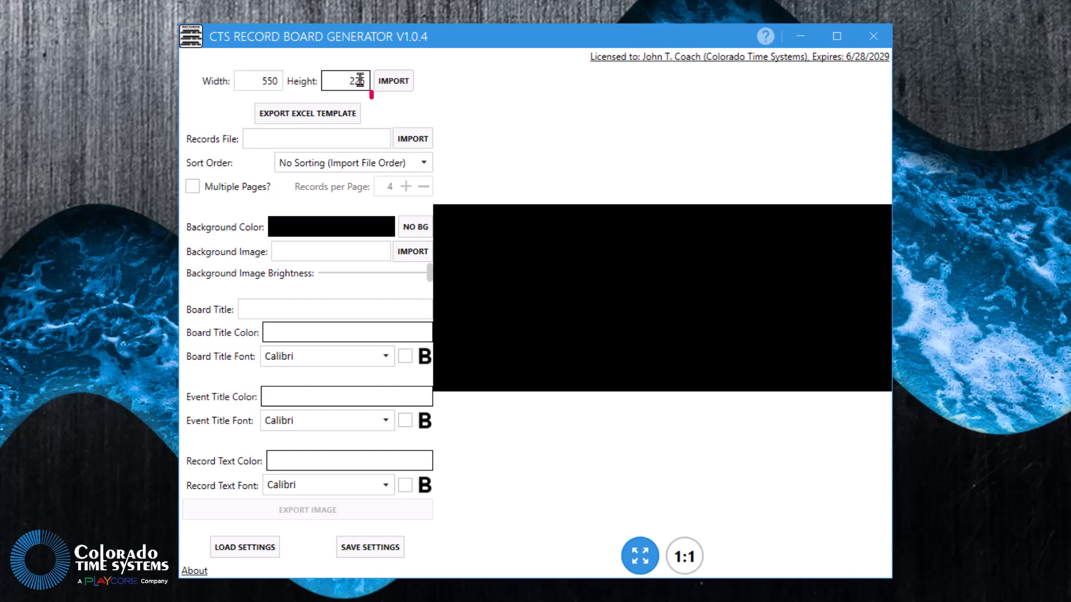
- Import the board's width and height from the available board configurations, choosing configuration 2
click(393, 80)
click(397, 80)
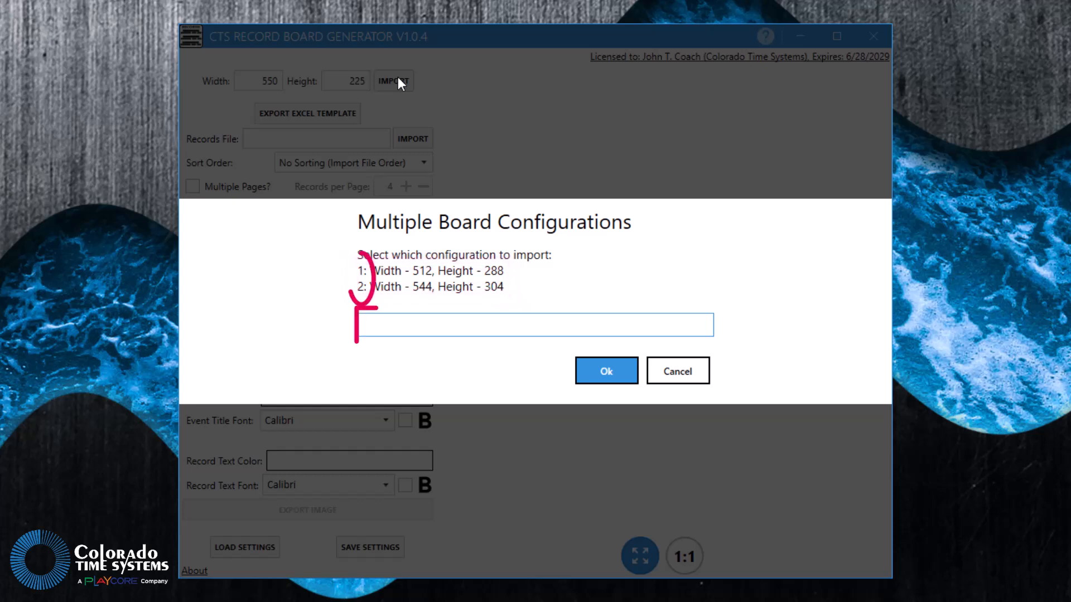
text(2)
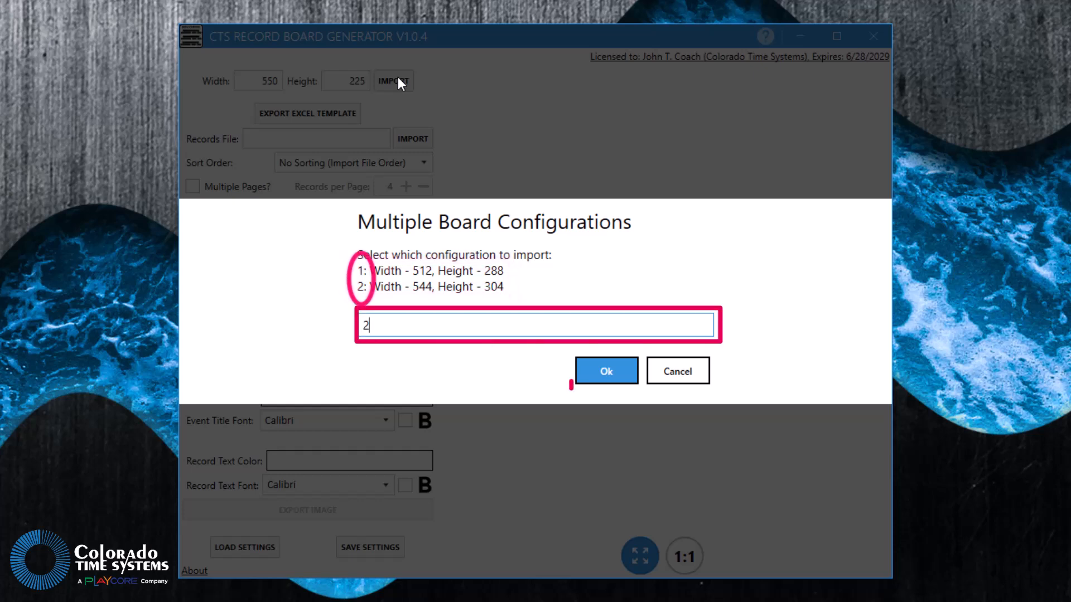
click(603, 370)
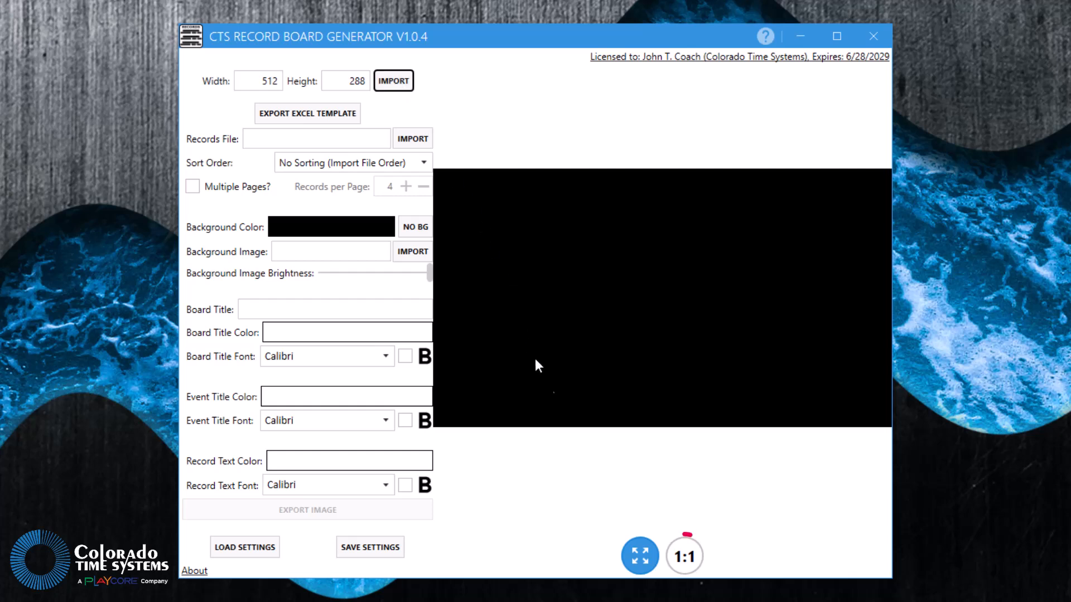
- Compare the actual-size and fit-to-window previews of the board, ending on the 1:1 view
click(685, 560)
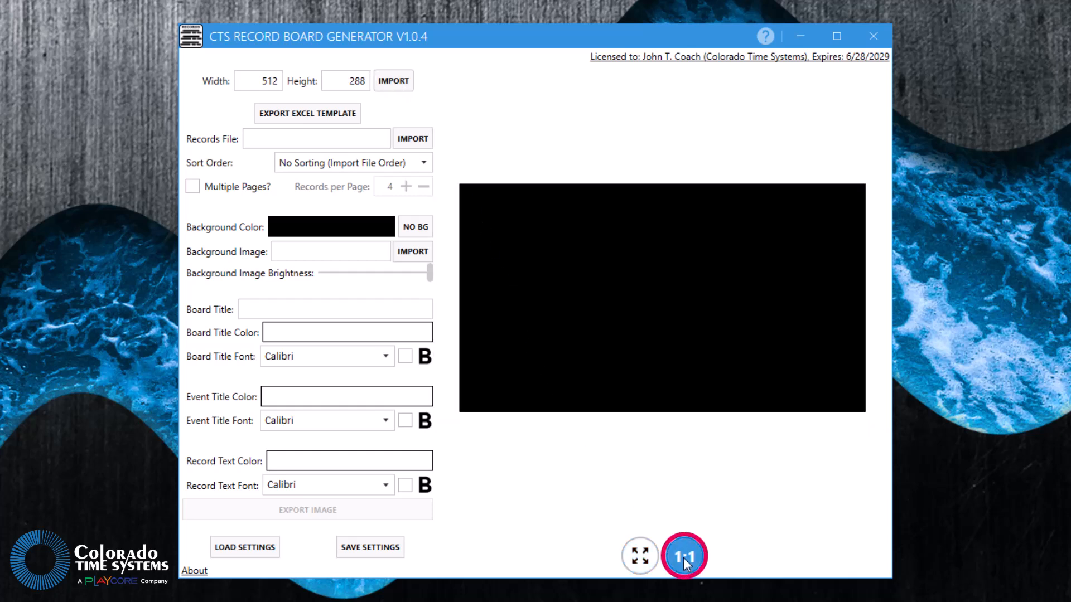
click(642, 558)
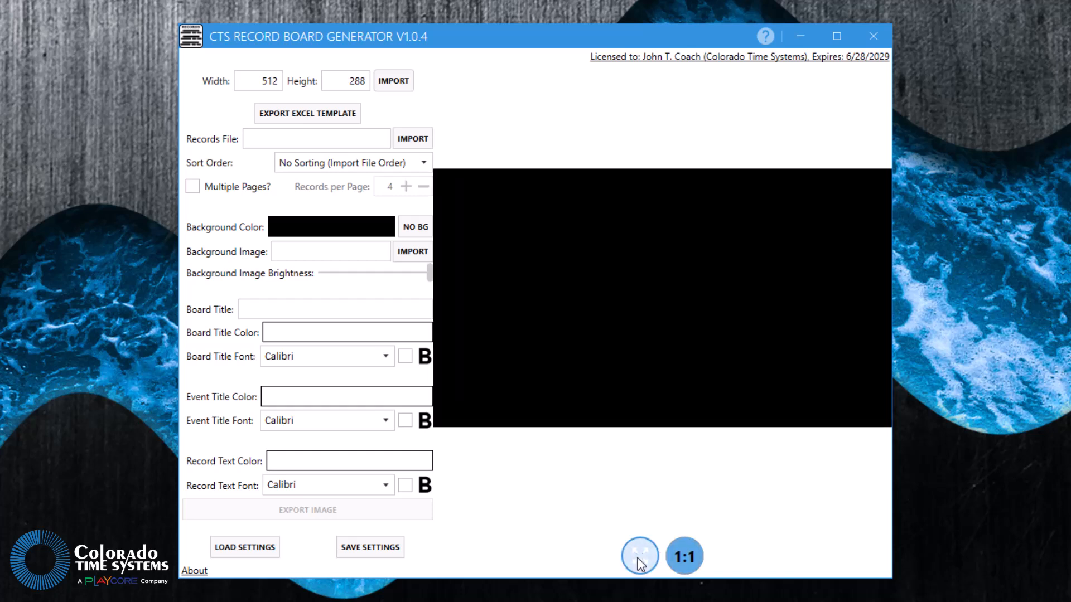
click(679, 557)
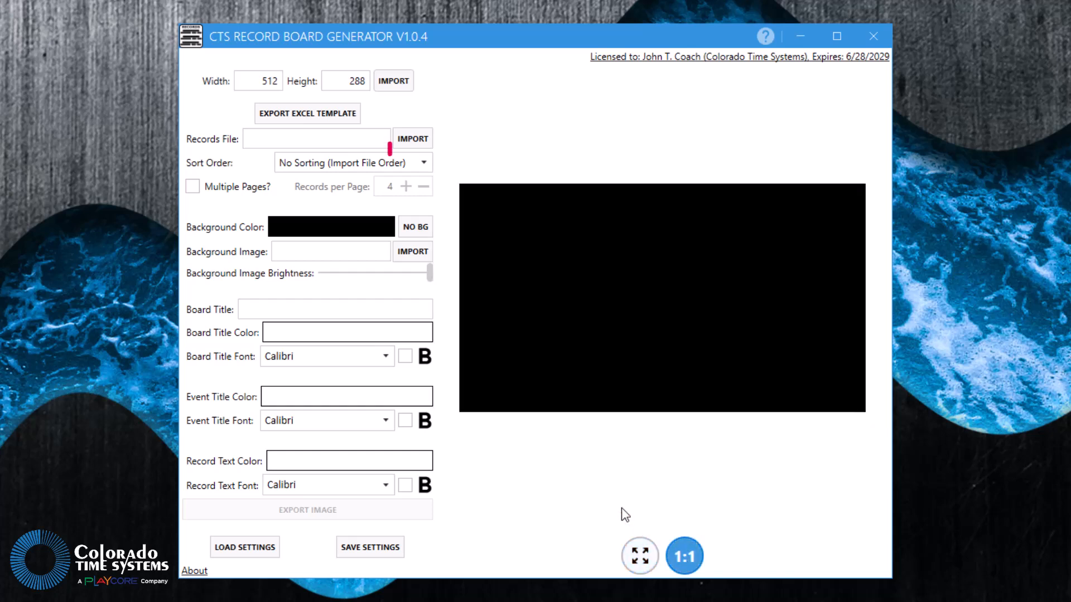
- Import the Records Excel workbook from the Records Files folder as the records file
click(406, 139)
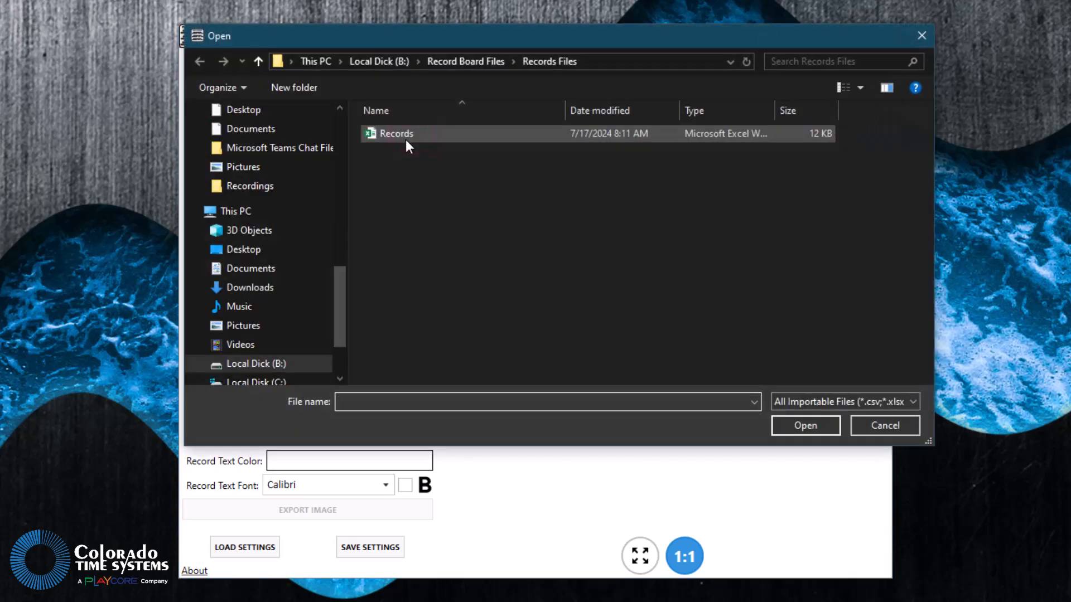
click(393, 133)
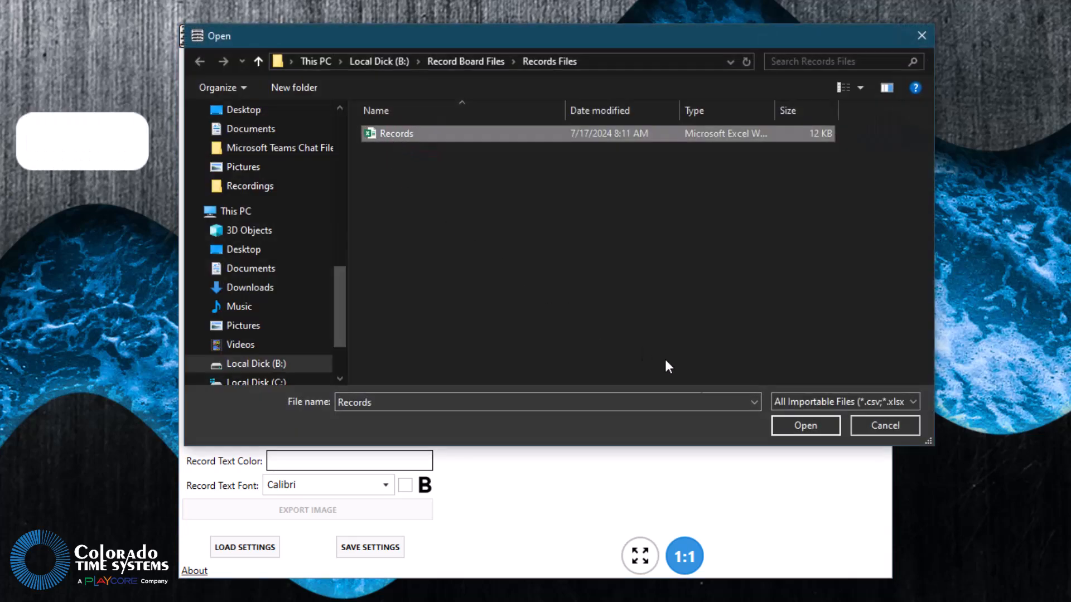
click(805, 427)
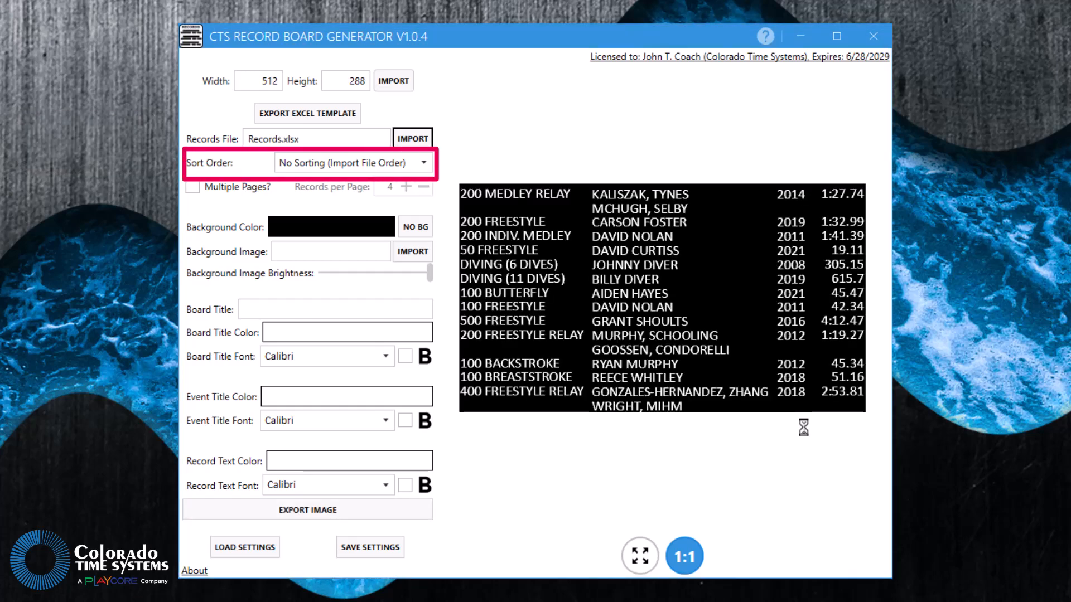
- Try the Stroke then Distance and Distance then Stroke sort orders, and settle on NFHS High School Order
click(424, 162)
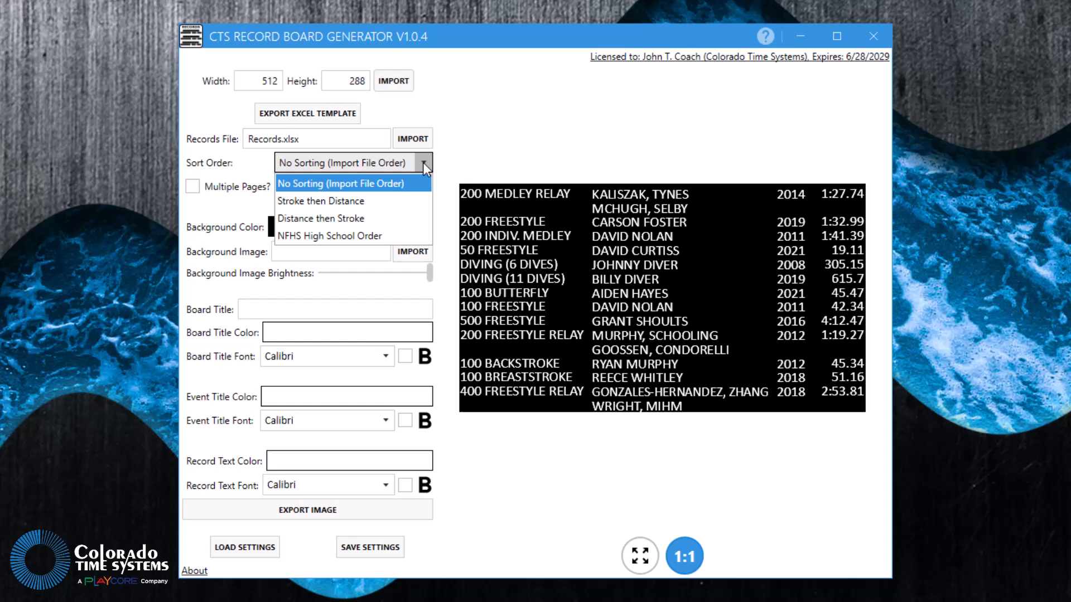
click(391, 201)
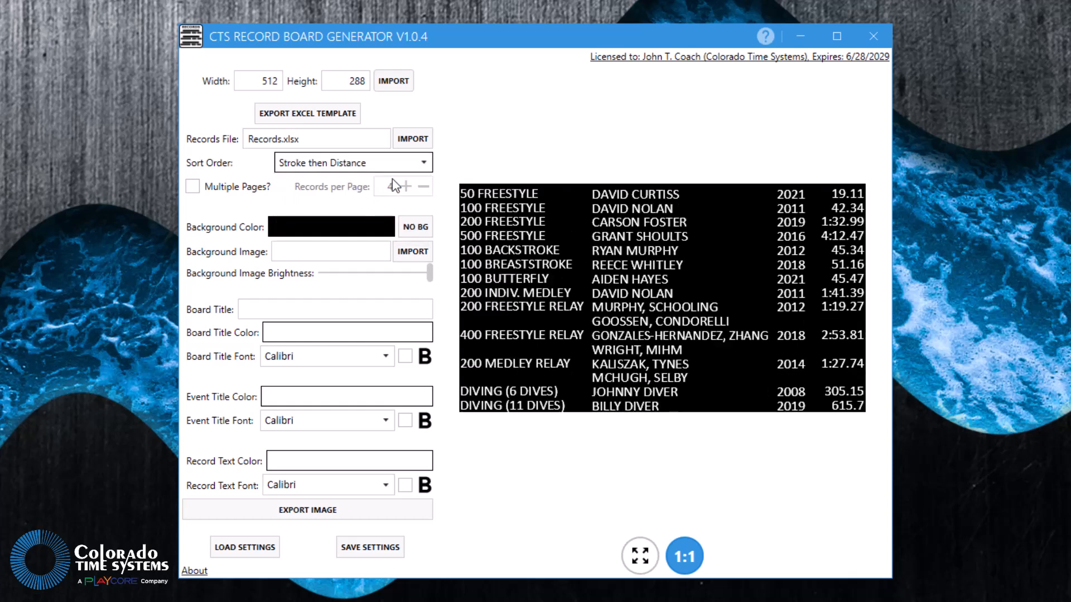
click(427, 160)
click(379, 212)
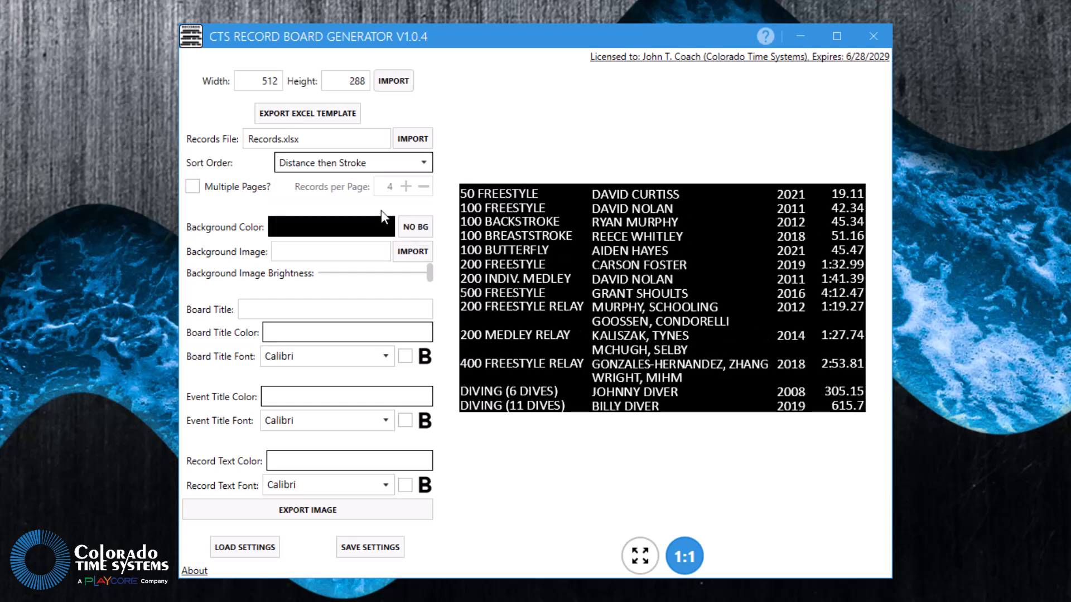
click(423, 164)
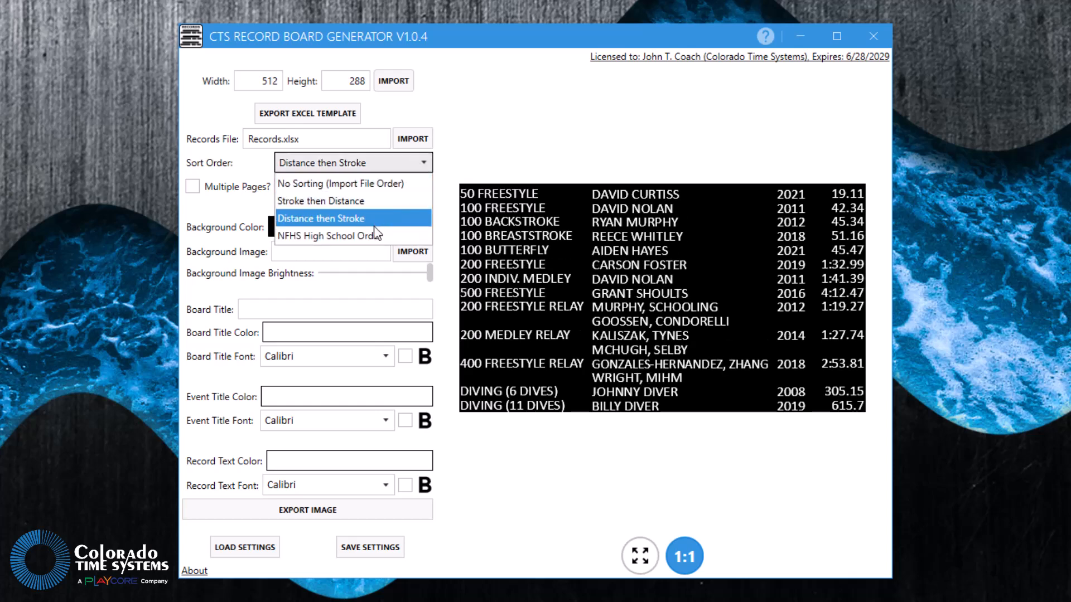
click(371, 230)
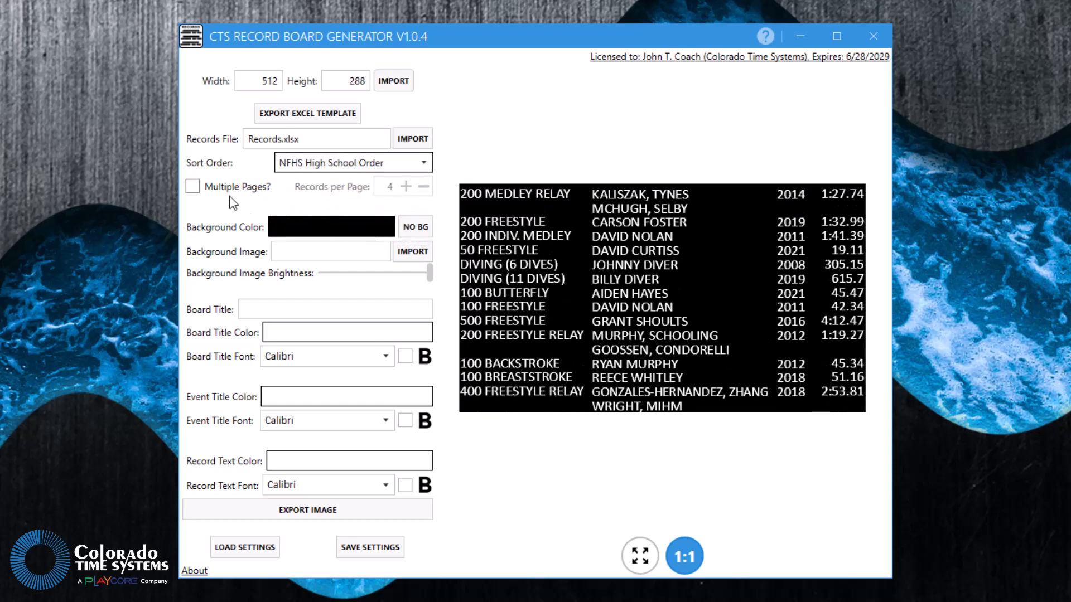
- Split the records over multiple pages with 7 records per page
click(193, 188)
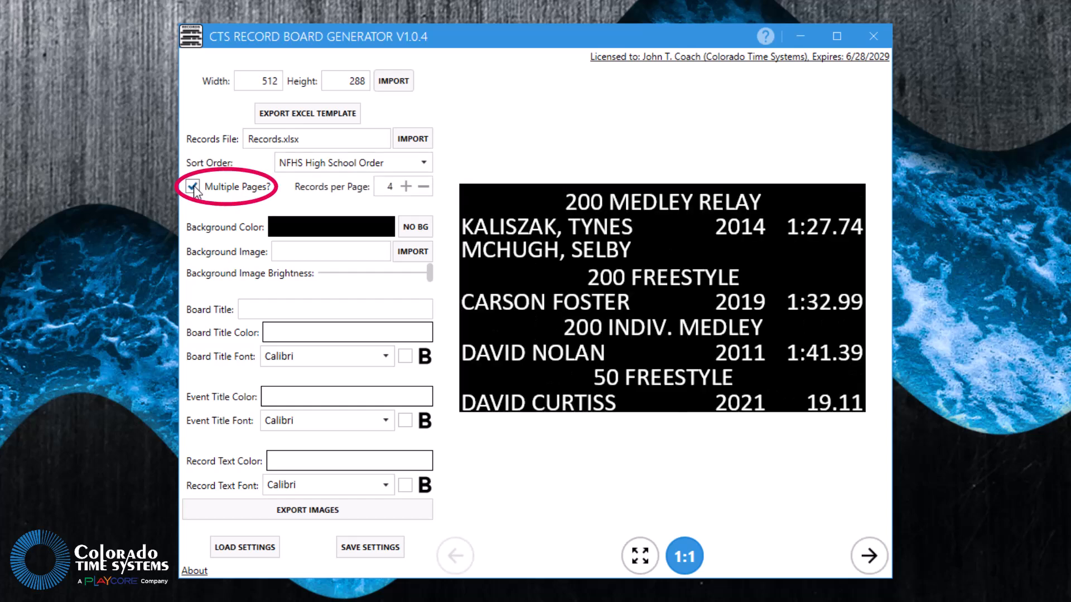
click(406, 187)
click(406, 187)
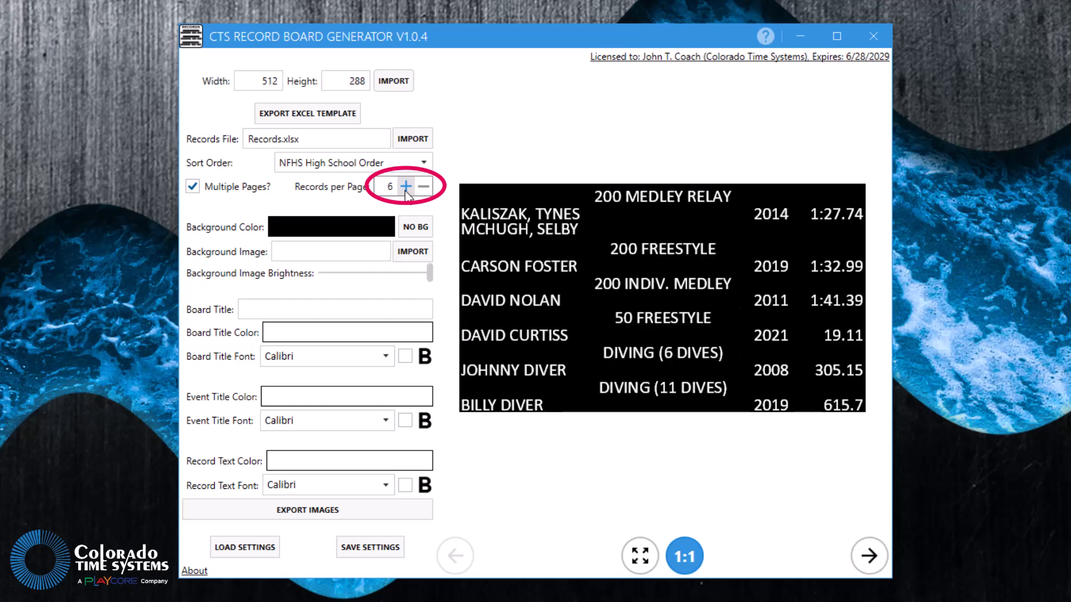
click(406, 188)
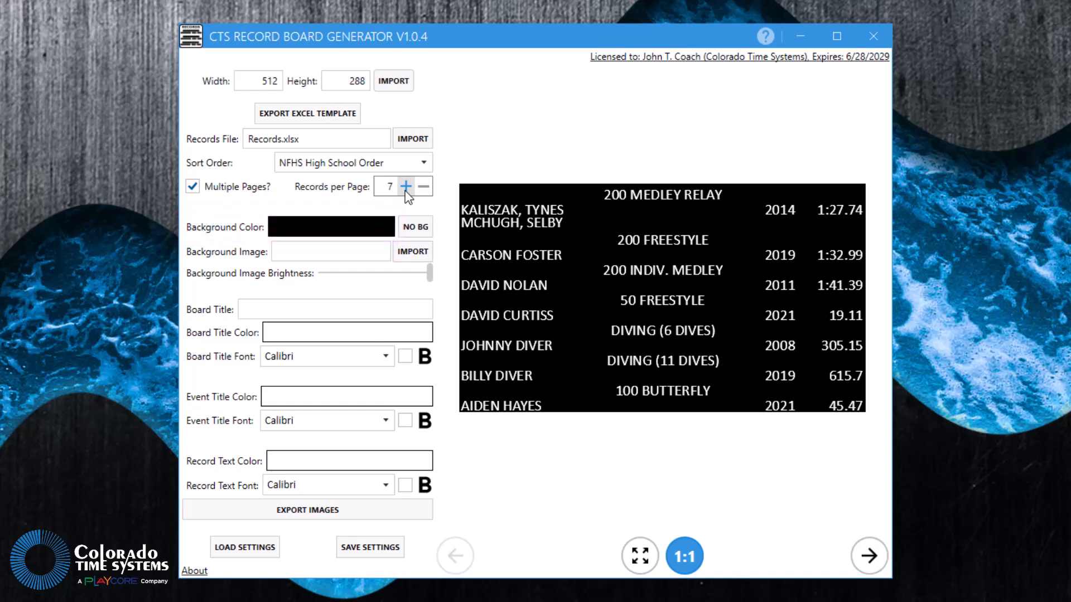
- Pick a blue background color for the board and set its hex value to #005EBF
click(342, 232)
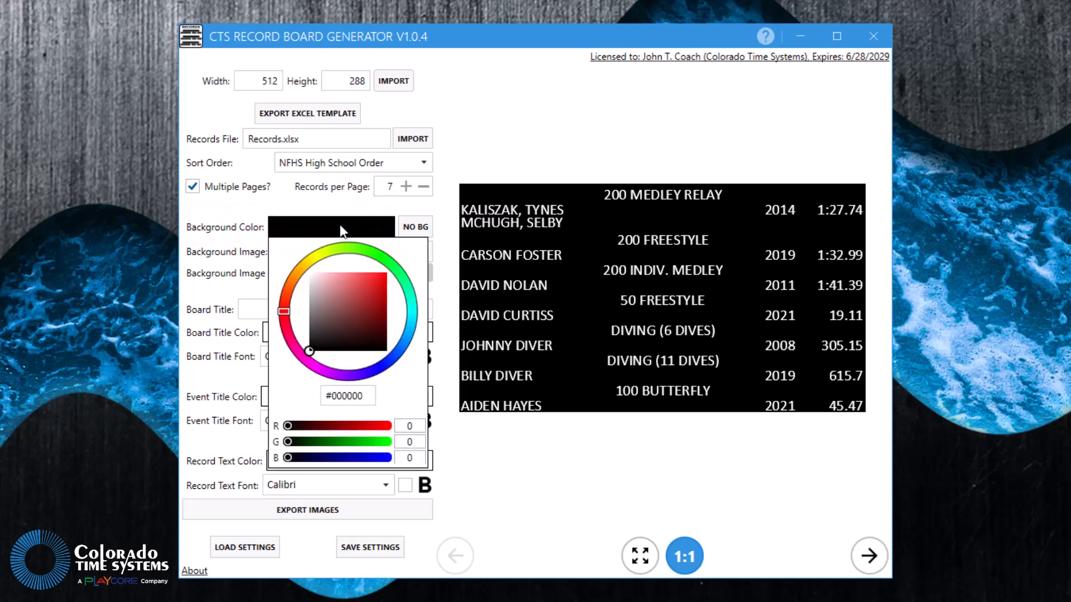
drag(283, 310, 405, 340)
drag(336, 324, 371, 286)
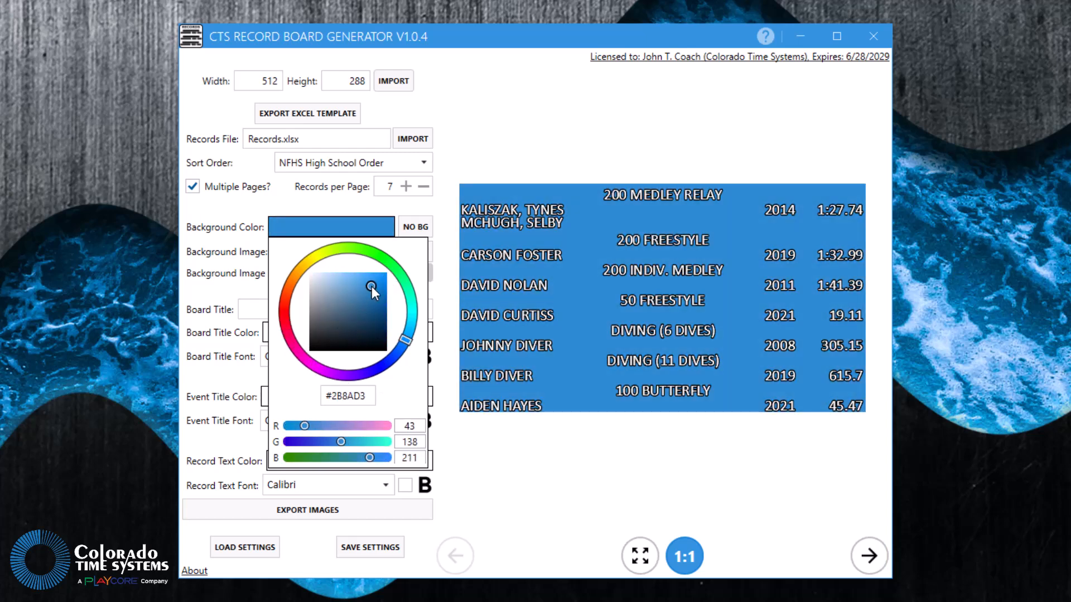
drag(333, 398, 371, 397)
key(BackSpace)
text(005EBF)
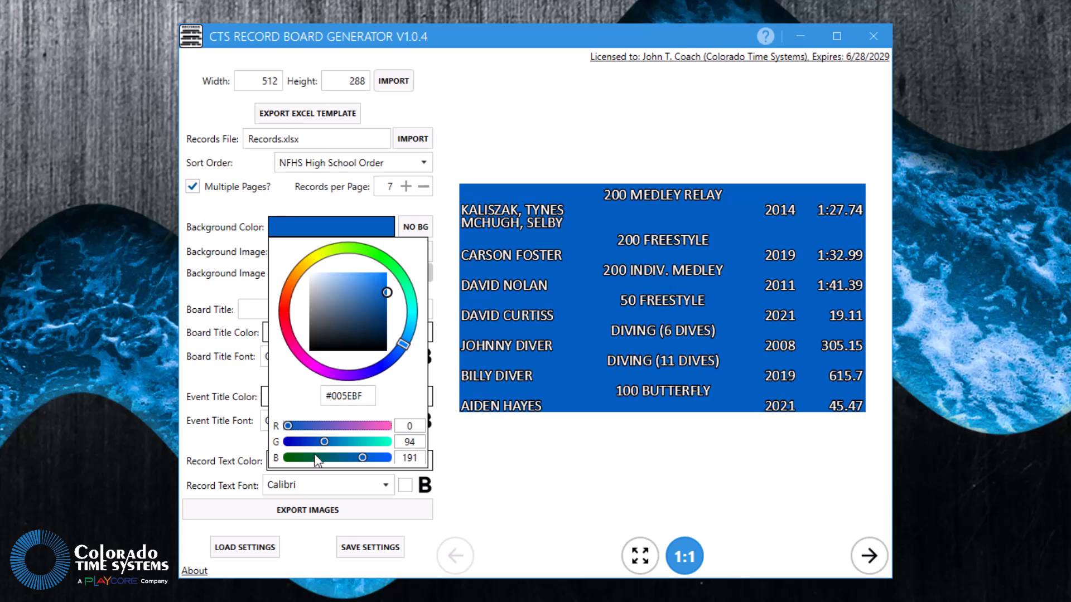
- Set the background color through its RGB values: red 0, green 94 and blue 191
drag(287, 426, 323, 441)
double_click(410, 426)
key(Tab)
text(94)
key(Tab)
text(191)
key(Tab)
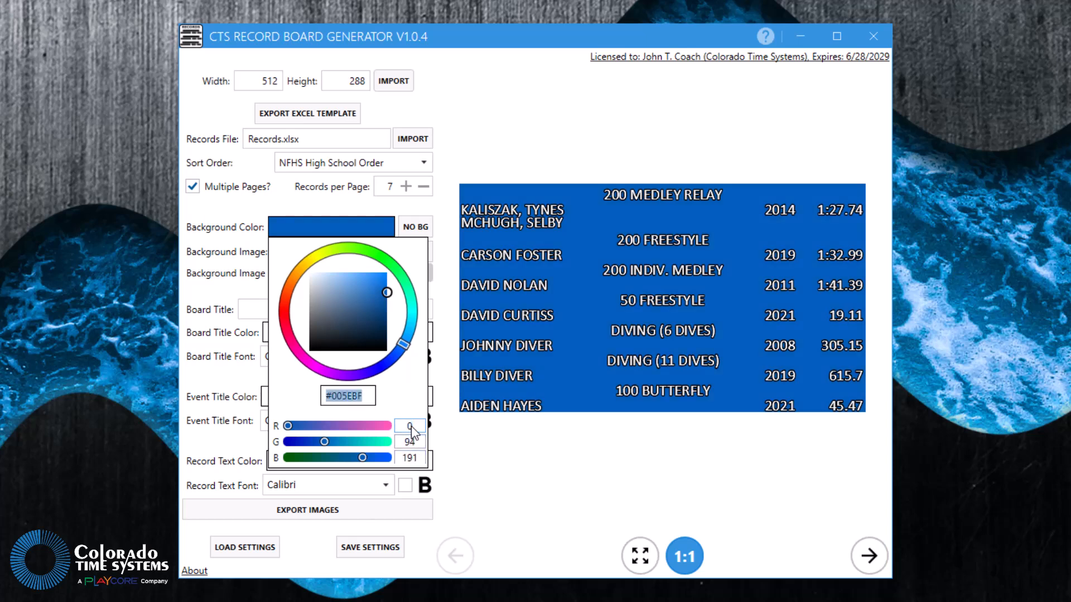
click(472, 455)
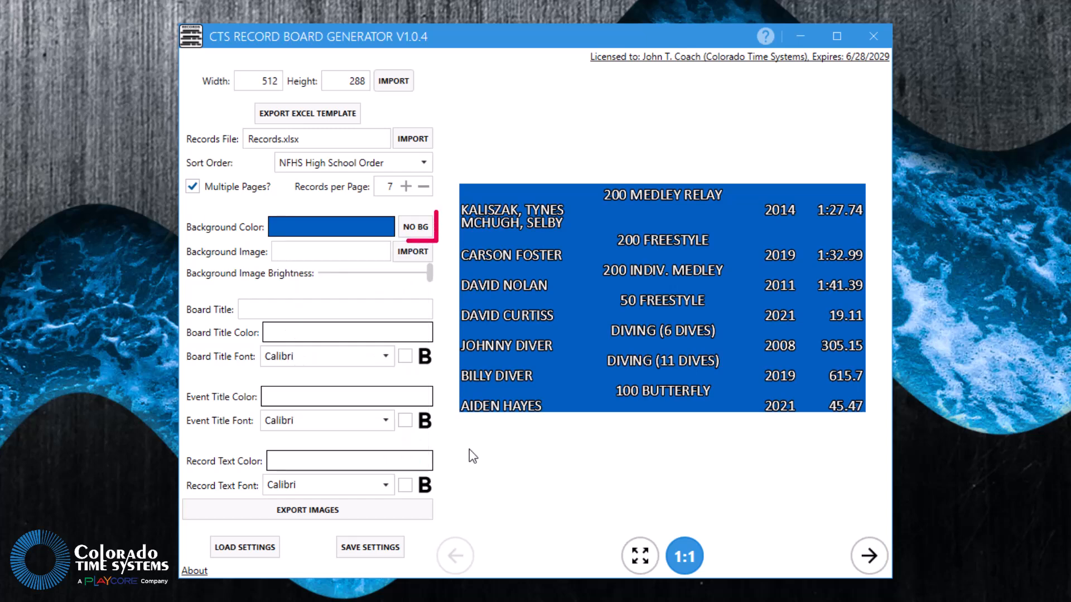
click(418, 228)
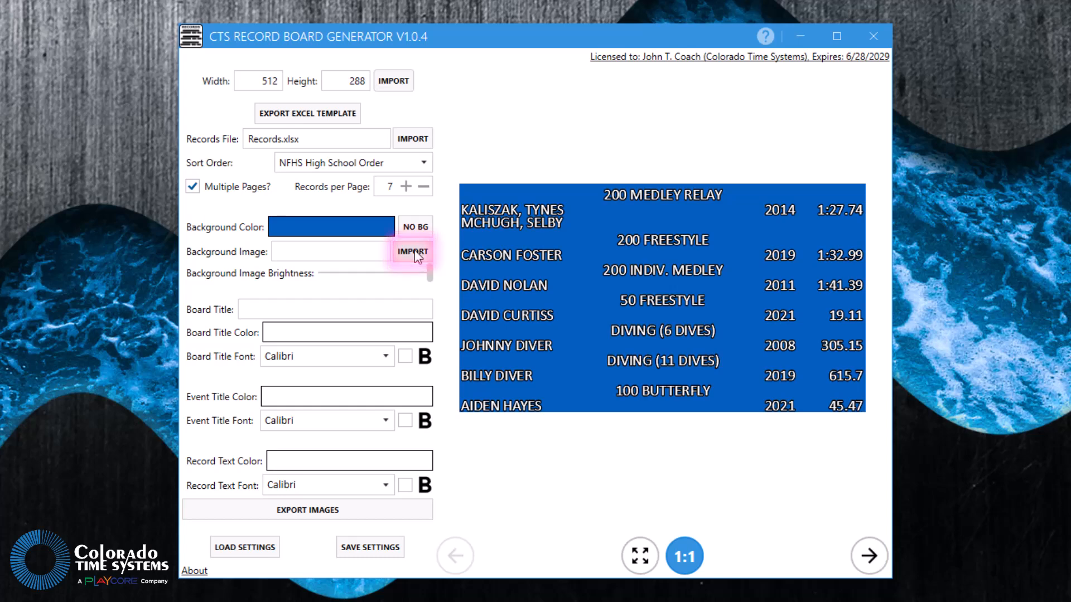
- Import the sweep image from the Logos folder as the background image and keep its brightness at maximum
click(416, 255)
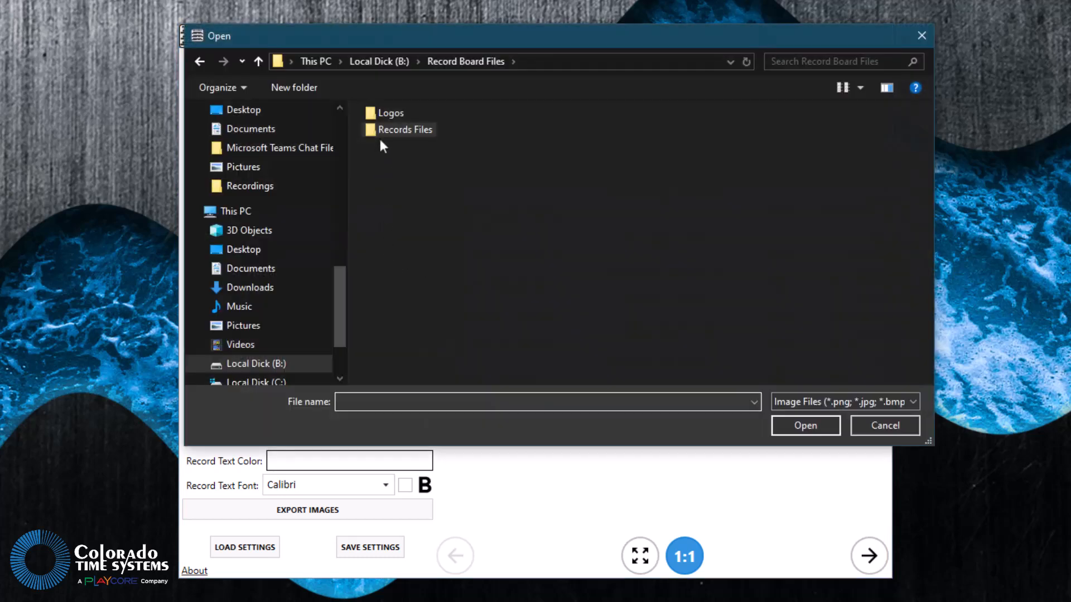
double_click(369, 113)
click(403, 178)
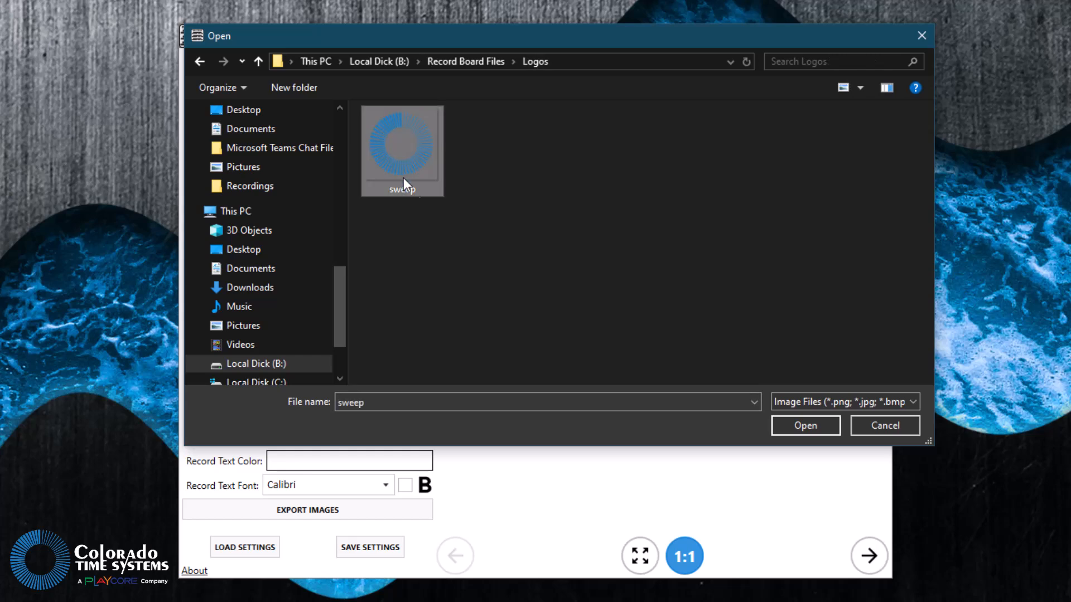
click(792, 425)
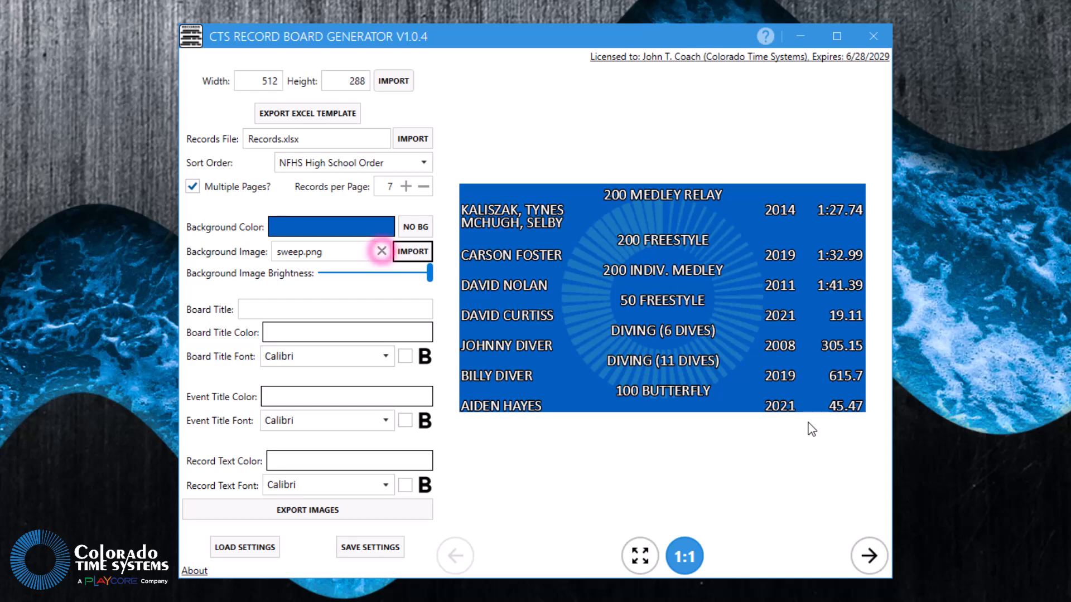
mouse_move(431, 273)
mouse_down()
mouse_move(309, 279)
mouse_move(437, 268)
mouse_up()
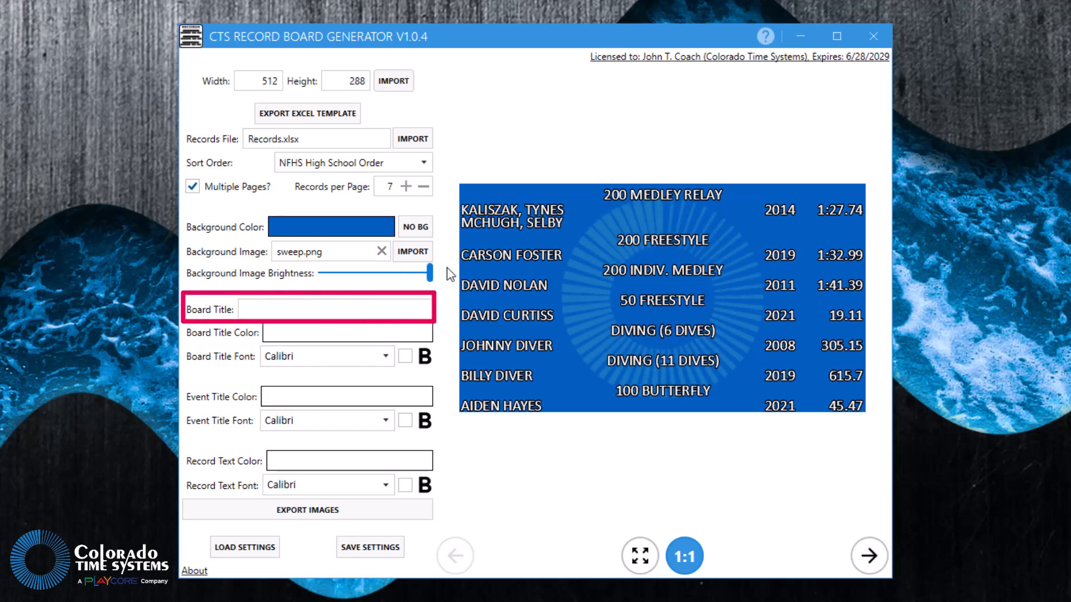
- Enter TEAM RECORDS as the board title
click(350, 309)
text(TE)
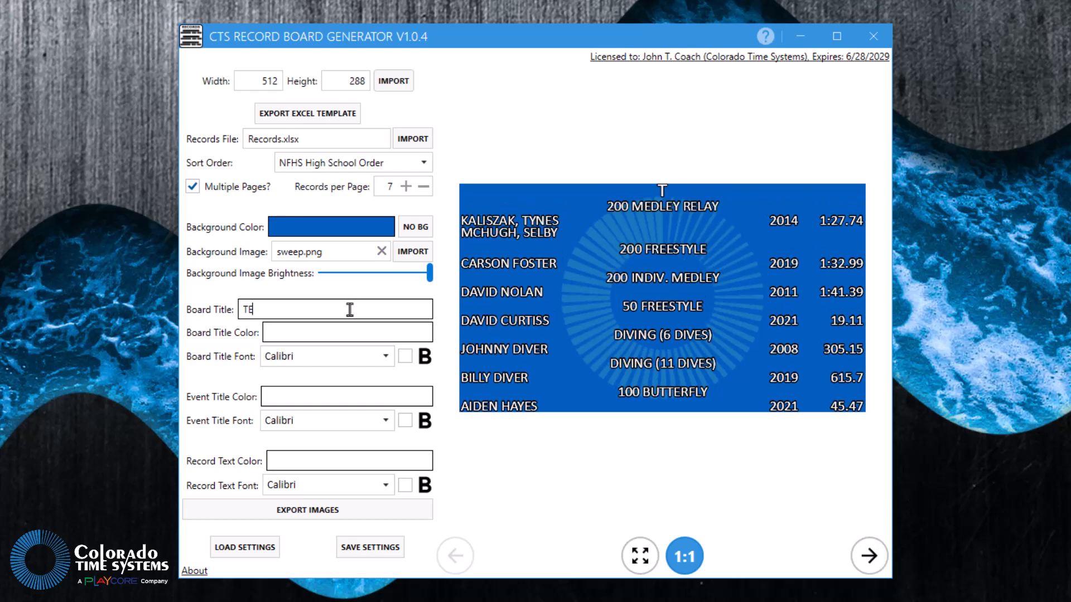
text(AM RECORDS)
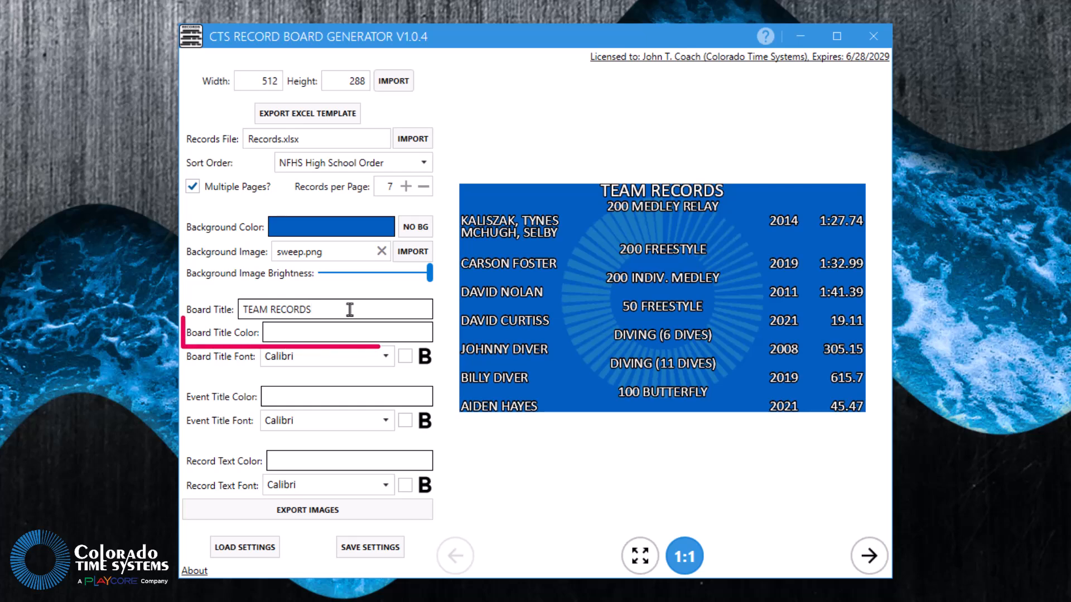
- Change the board title color to a pale blue with red 219 and green 238
click(328, 338)
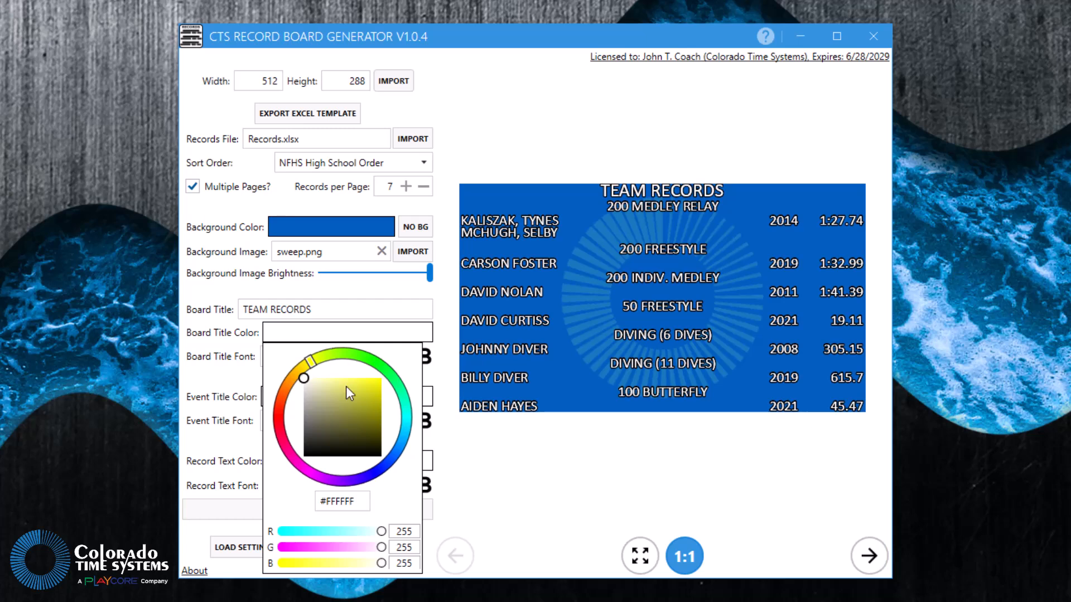
double_click(393, 532)
text(219)
key(Tab)
text(238)
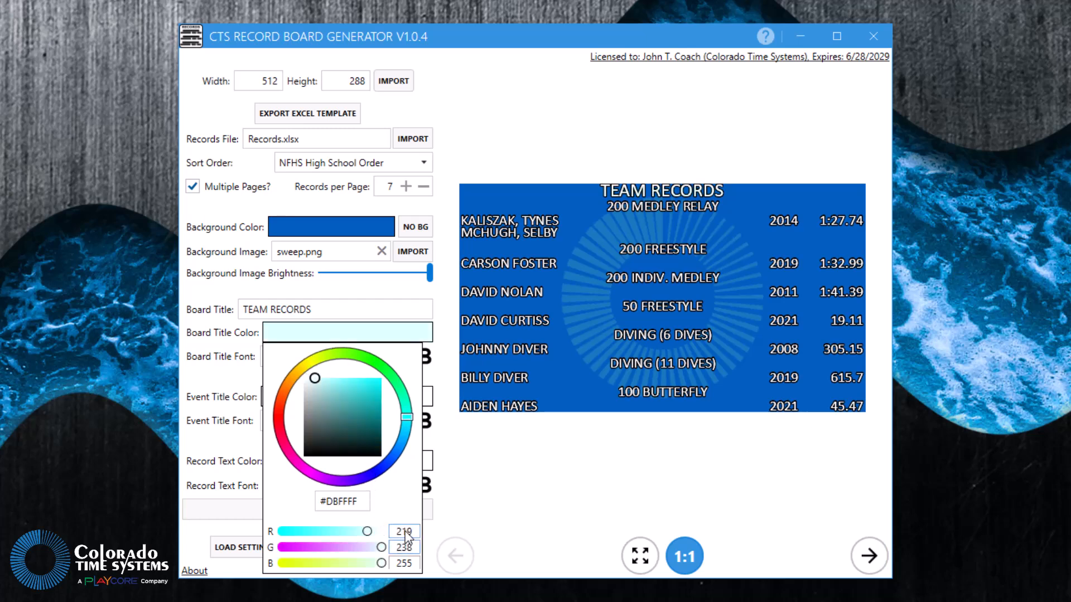
key(Tab)
key(Tab)
click(498, 503)
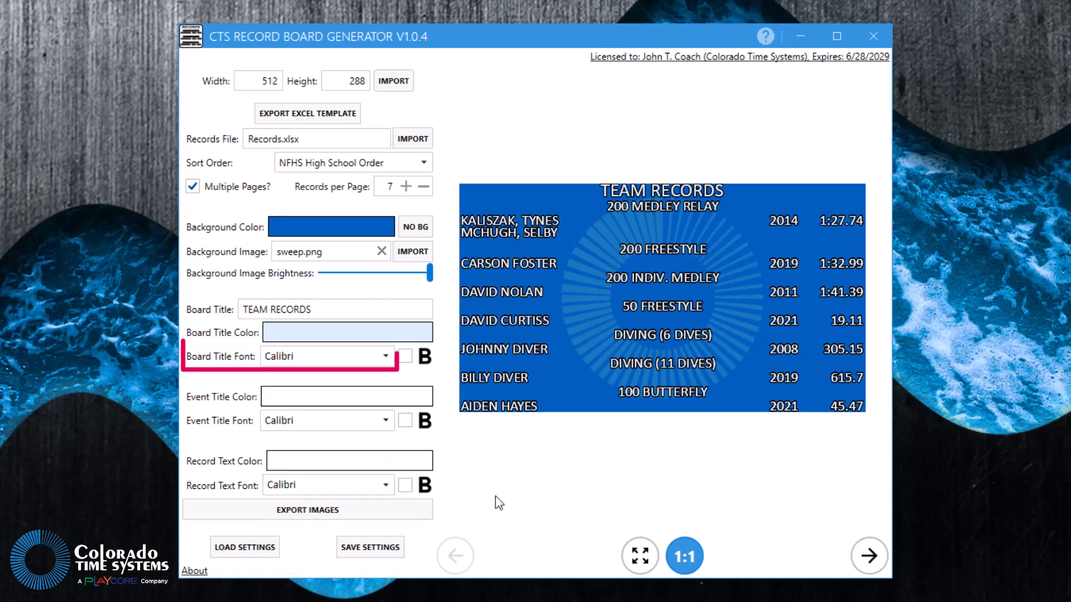
- Set the board title font to Arial and make it bold
click(386, 358)
scroll(341, 505, up, 7)
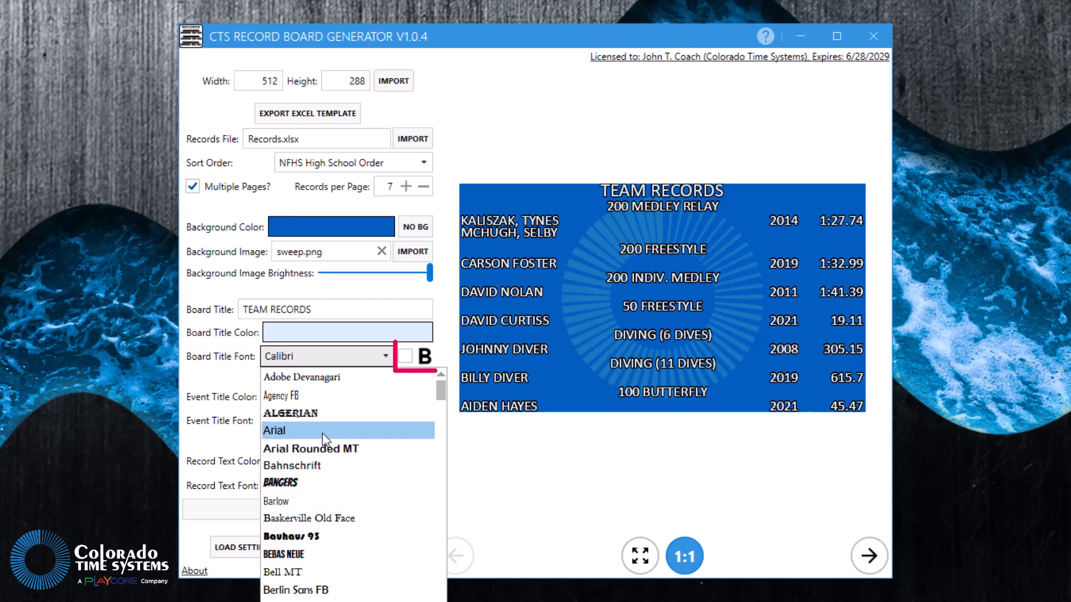
click(302, 430)
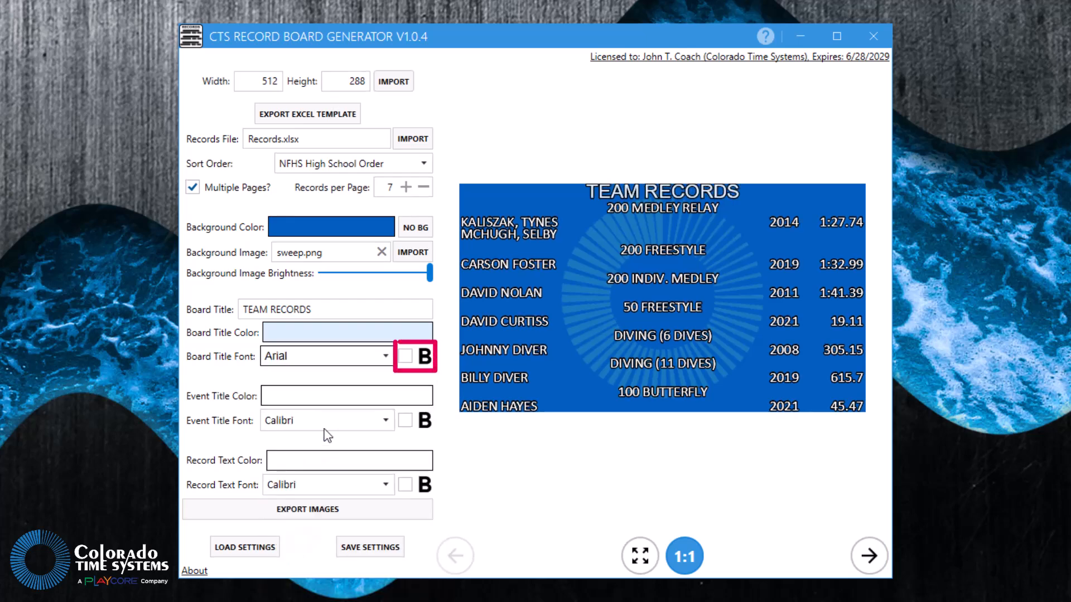
click(408, 358)
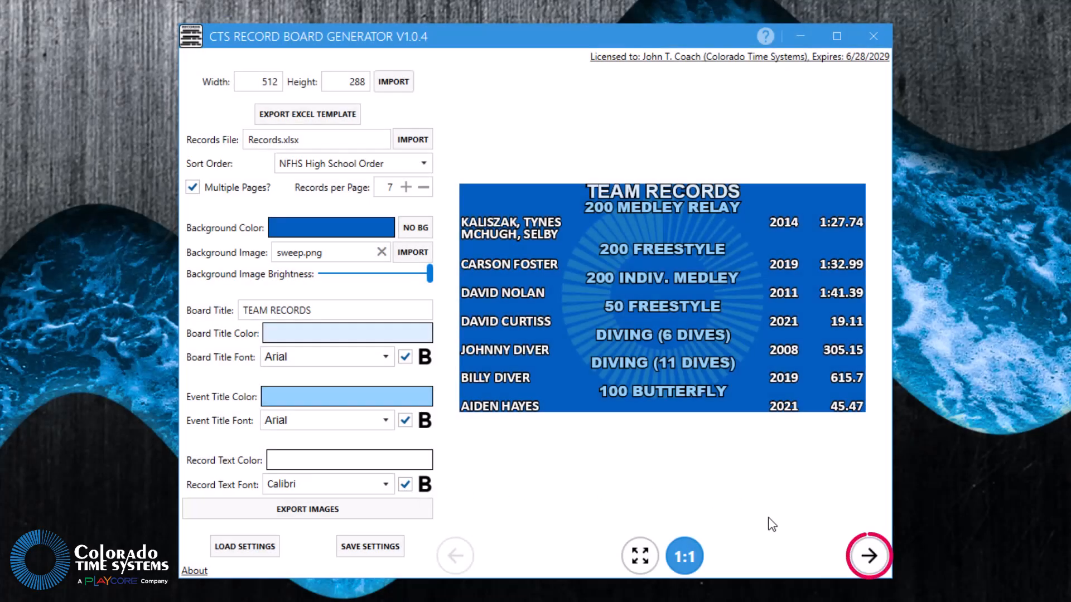
- Preview the second page of the record board and return to the first page
click(874, 561)
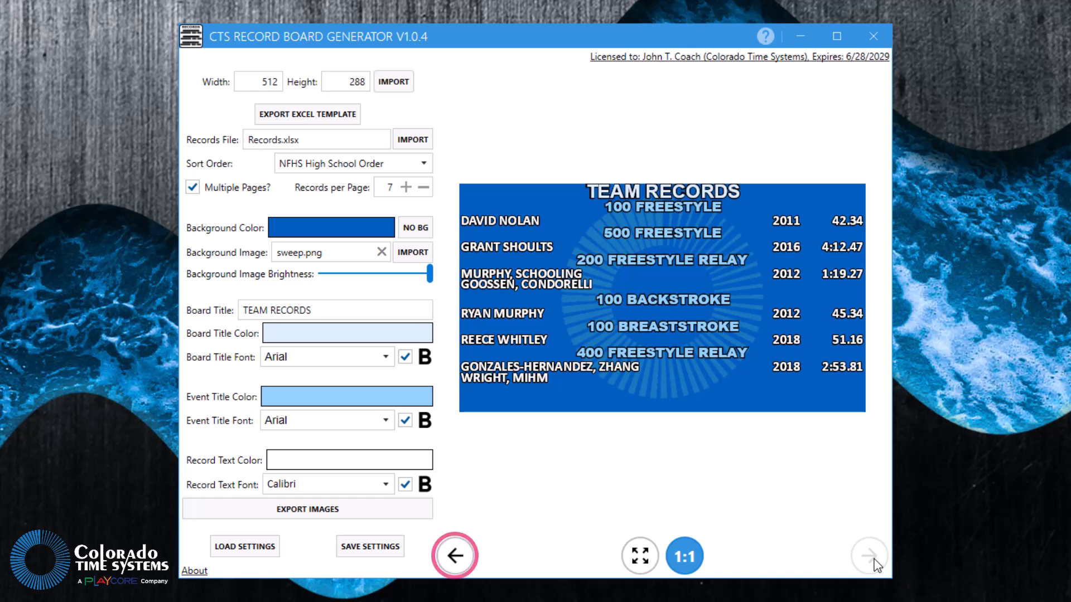
click(455, 556)
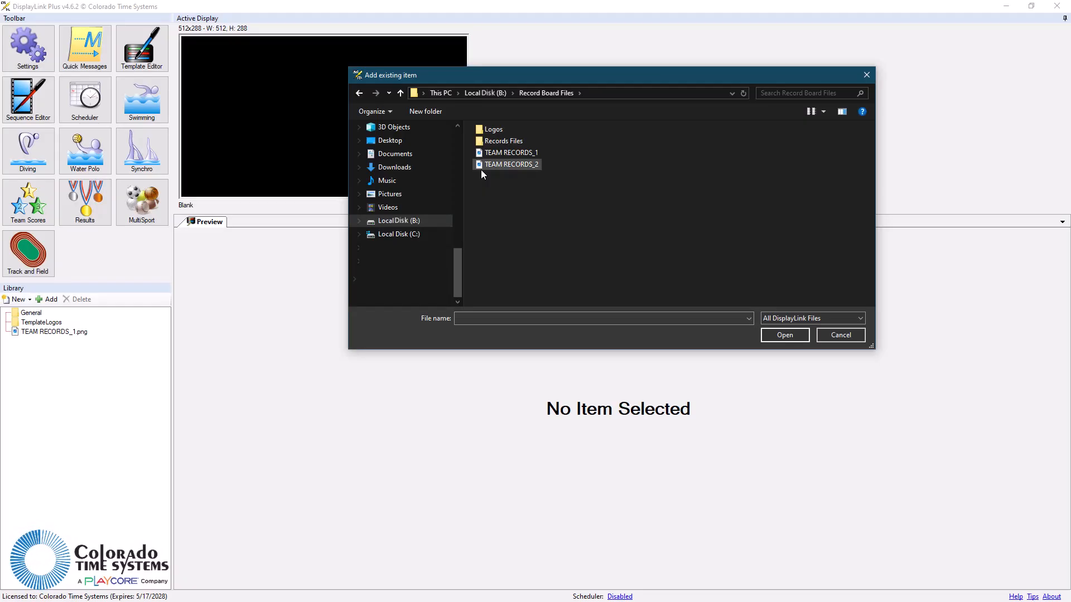
- In DisplayLink Plus, add TEAM RECORDS_1 and TEAM RECORDS_2 from the Record Board Files folder to the library and open TEAM RECORDS_1.png
click(481, 169)
click(785, 335)
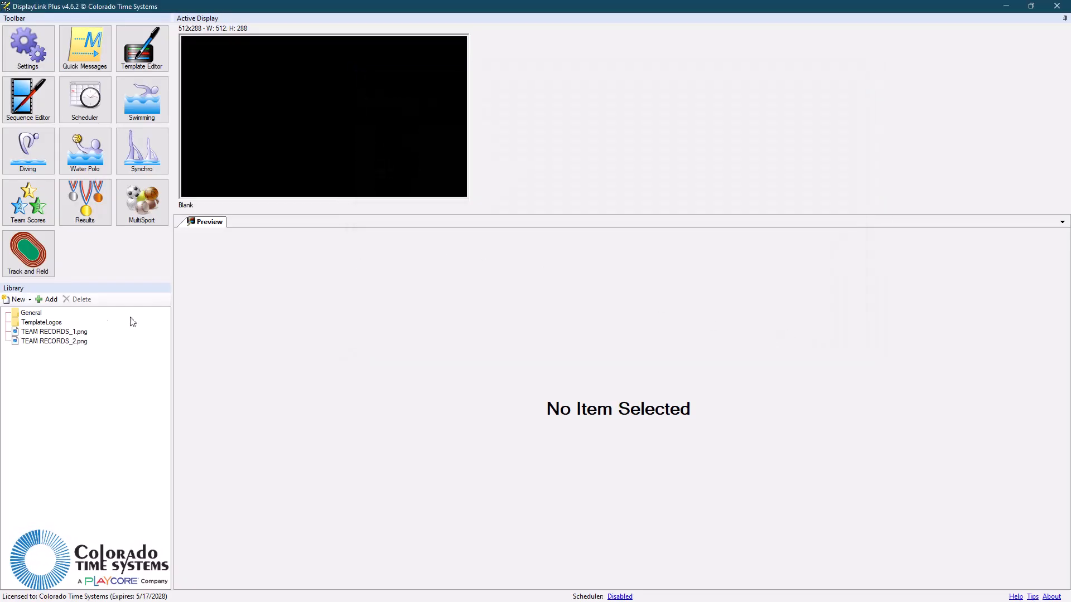
click(46, 333)
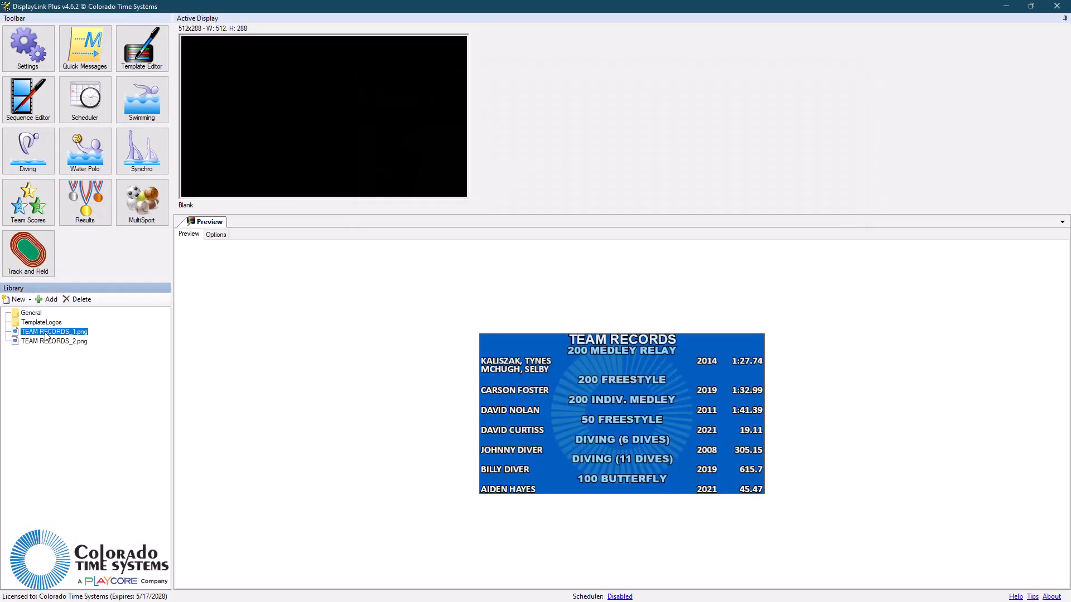
double_click(46, 333)
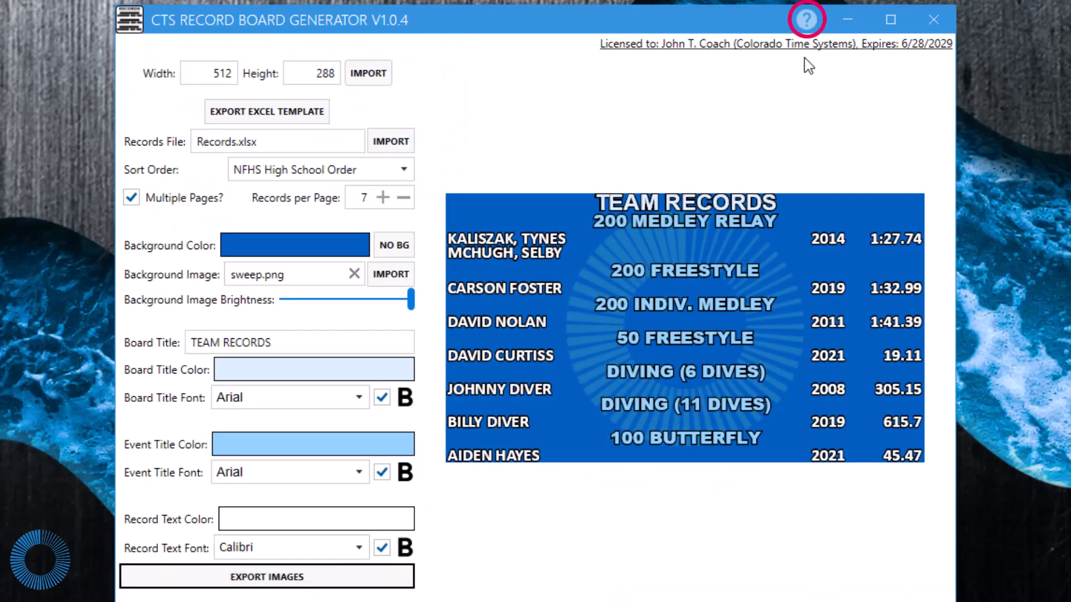
- In CTS Record Board Generator, start the help tour, view the Board Size and Record Data explanations, and close the tour
click(806, 21)
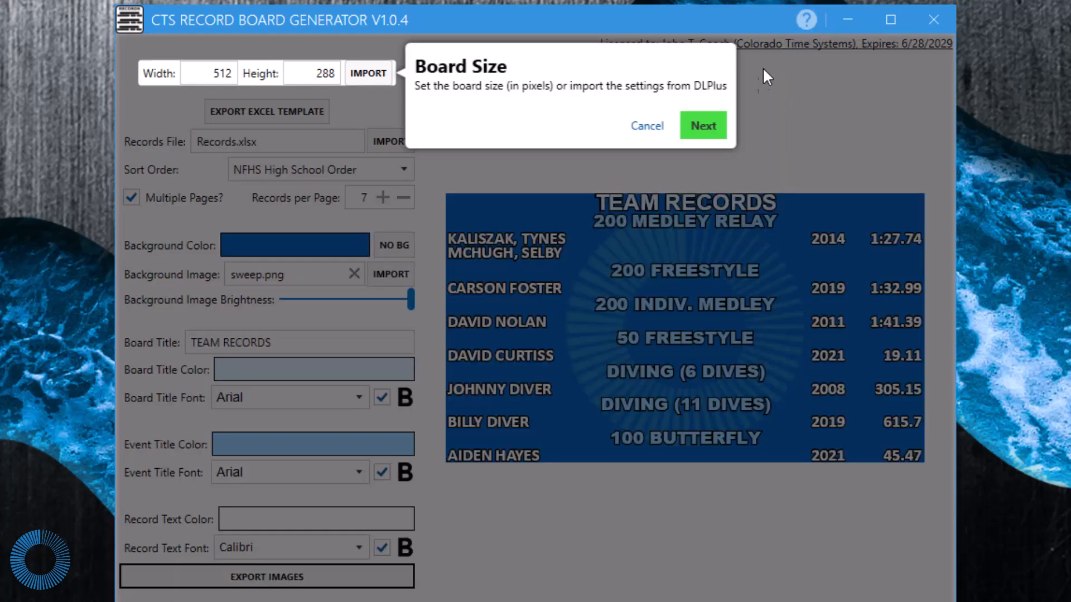
click(707, 127)
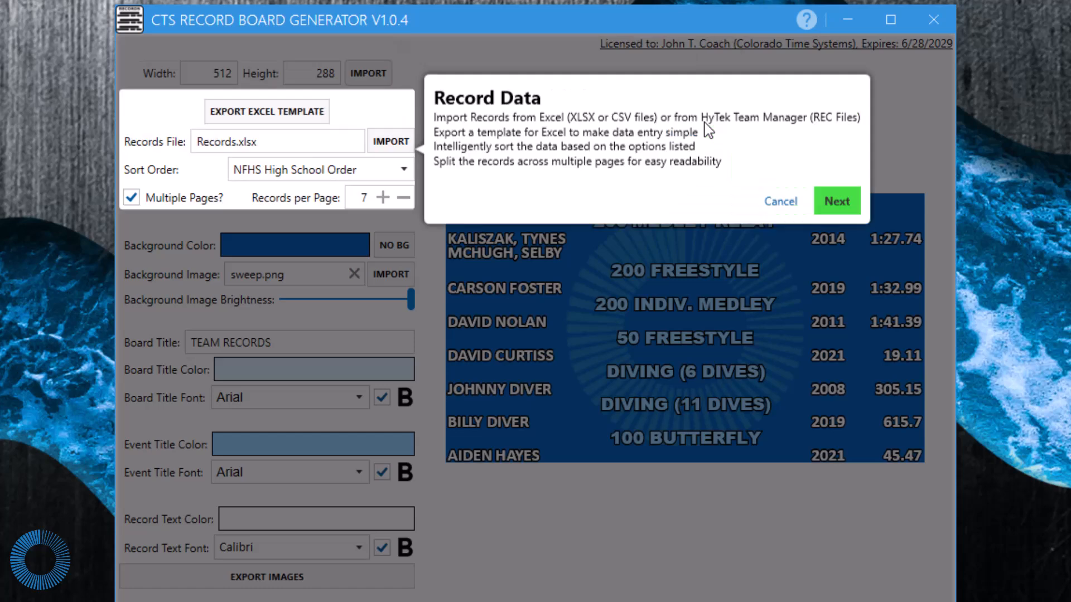
click(783, 202)
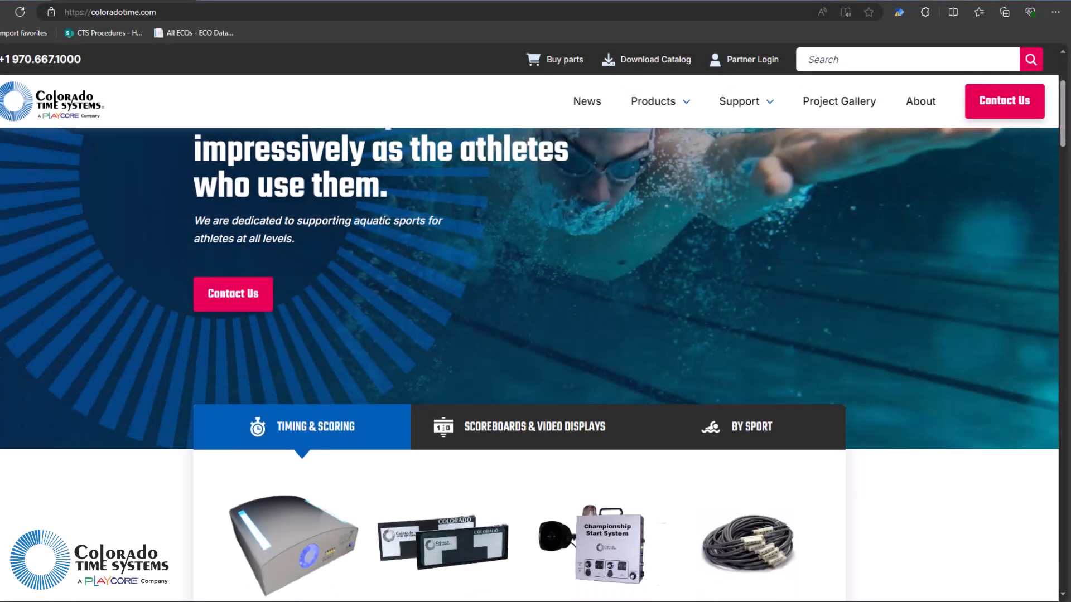
scroll(533, 362, down, 8)
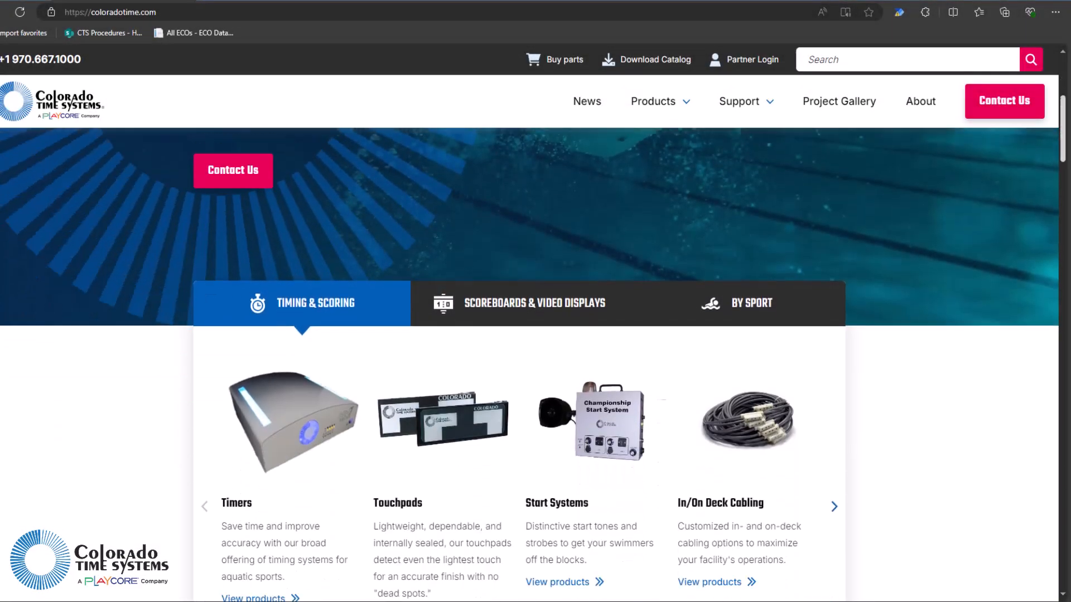